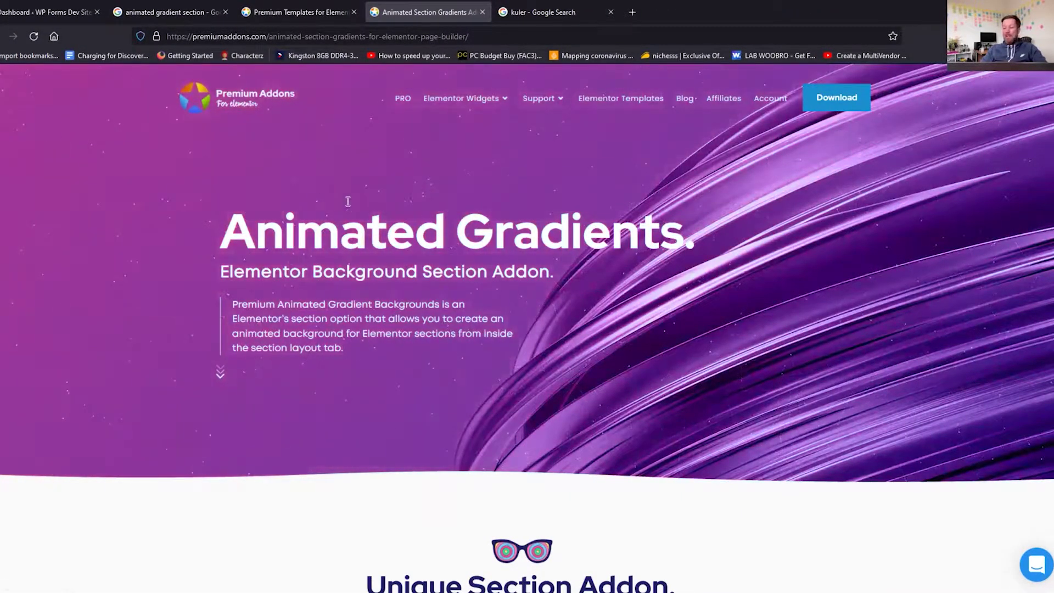
Scroll the Animated Gradients page to its PRO pricing plans, then go to Premium Templates.
scroll(340, 222, "down", 10)
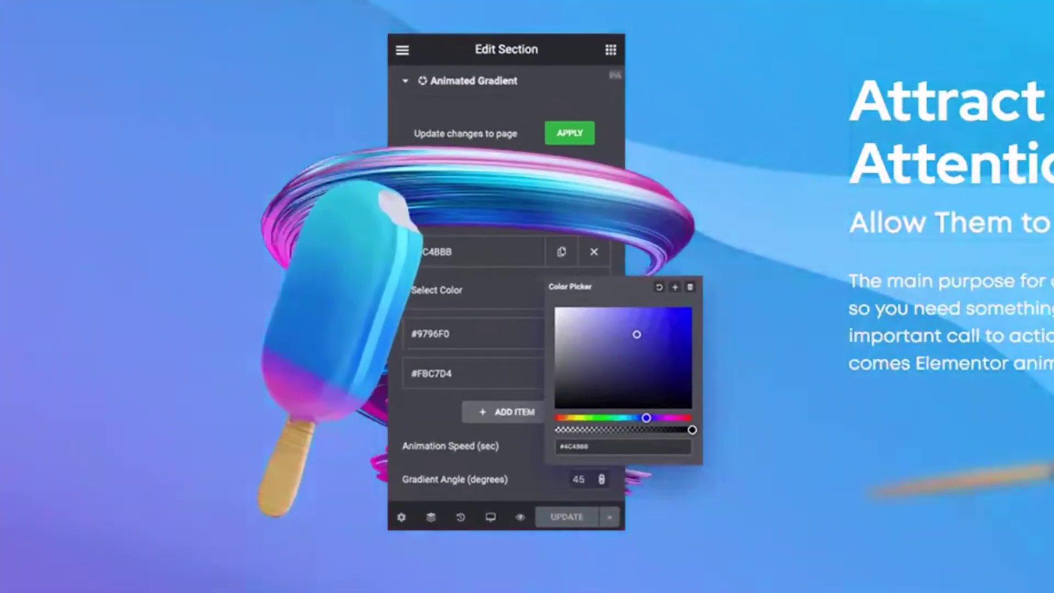
scroll(328, 455, "down", 15)
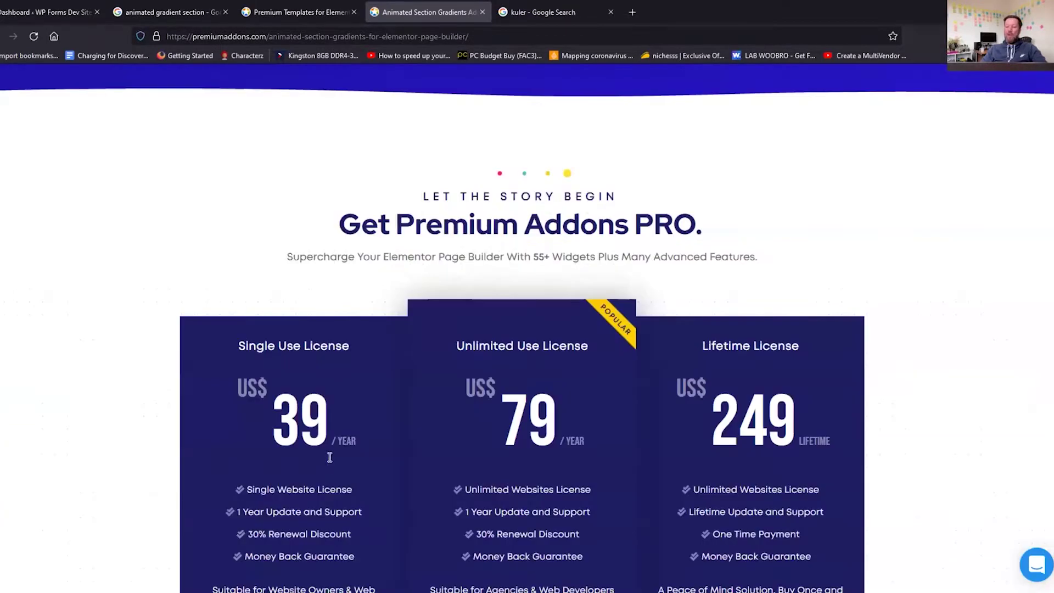
scroll(328, 455, "down", 4)
scroll(327, 456, "up", 2)
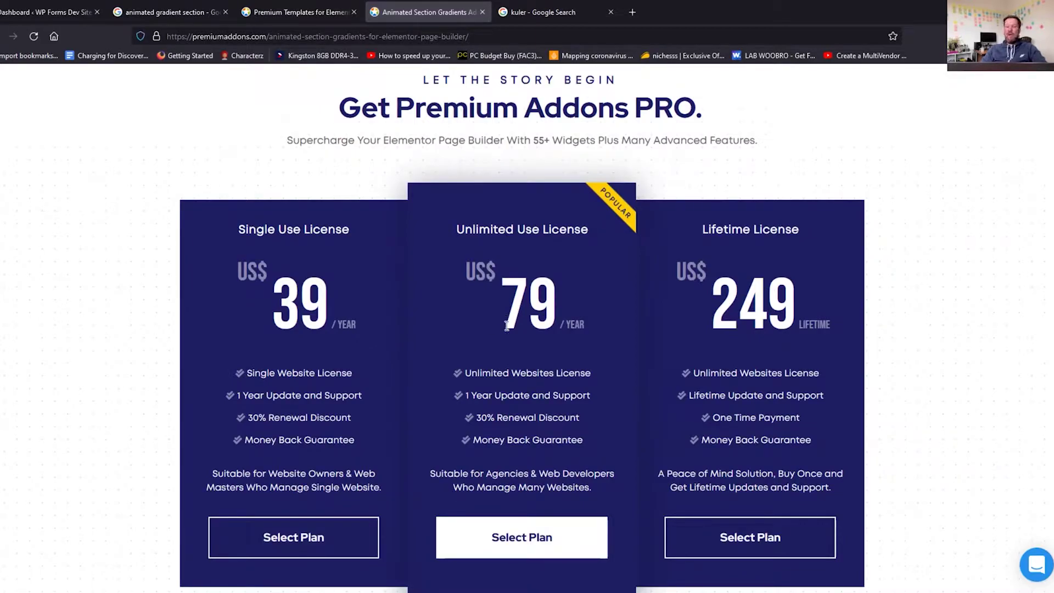
key("Home")
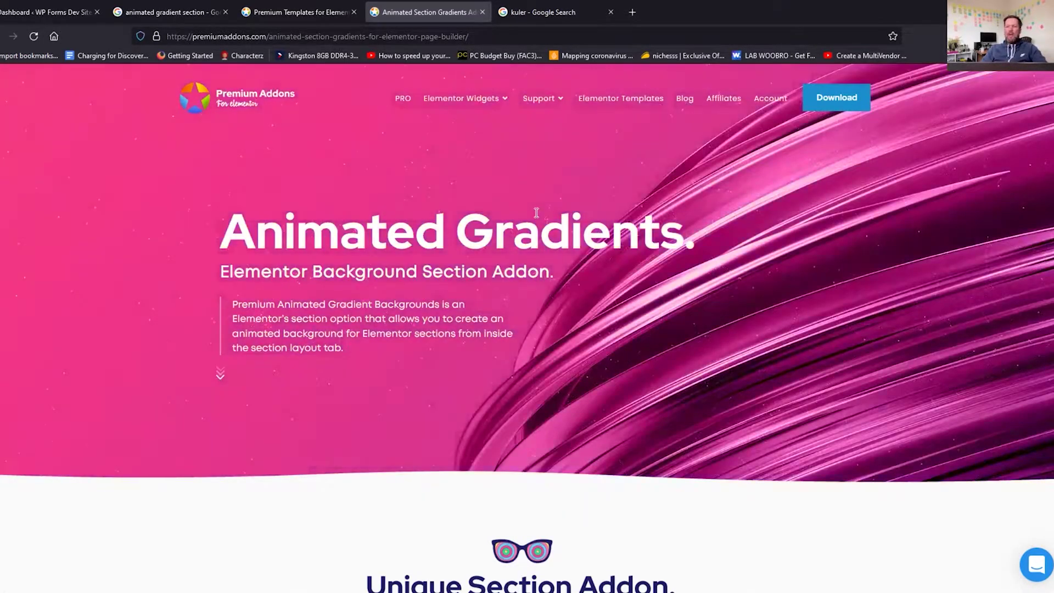
mouse_move(510, 116)
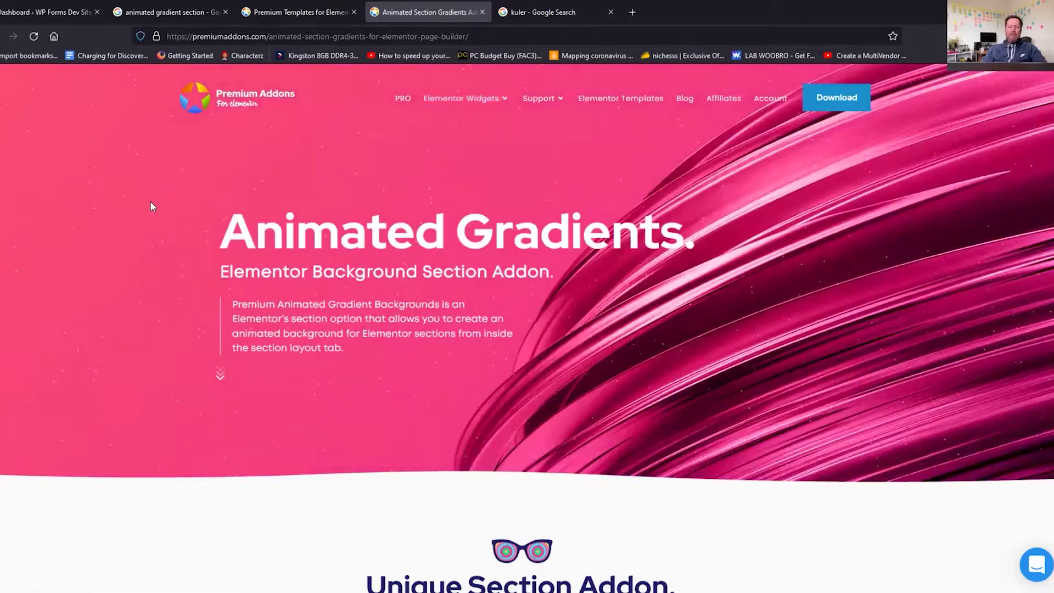
left_click(262, 13)
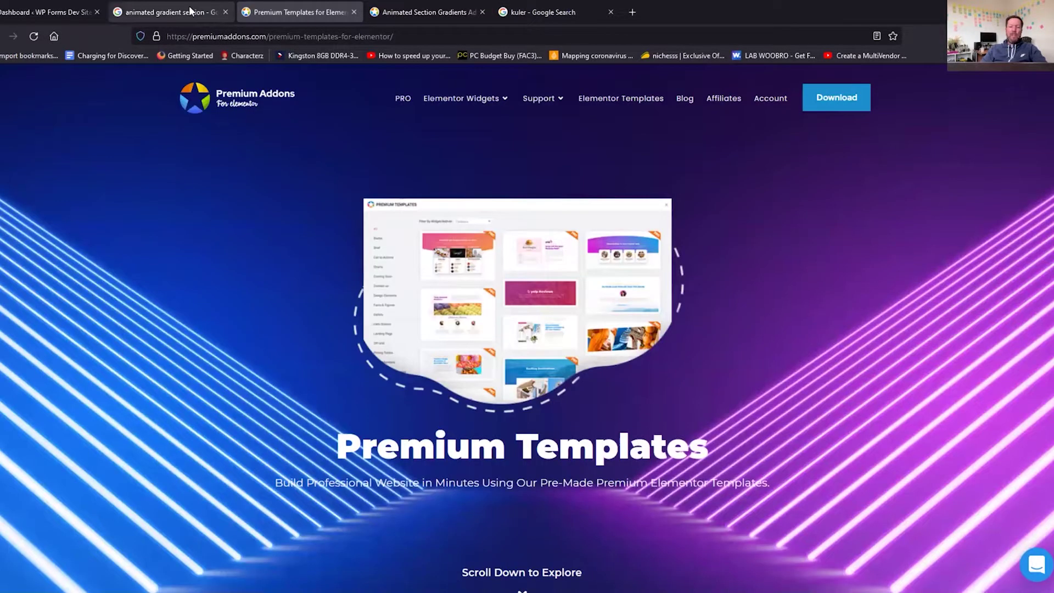
Bring up the Adobe Color wheel's five-swatch palette from #644CED to #4CDFED.
left_click(190, 11)
left_click(573, 14)
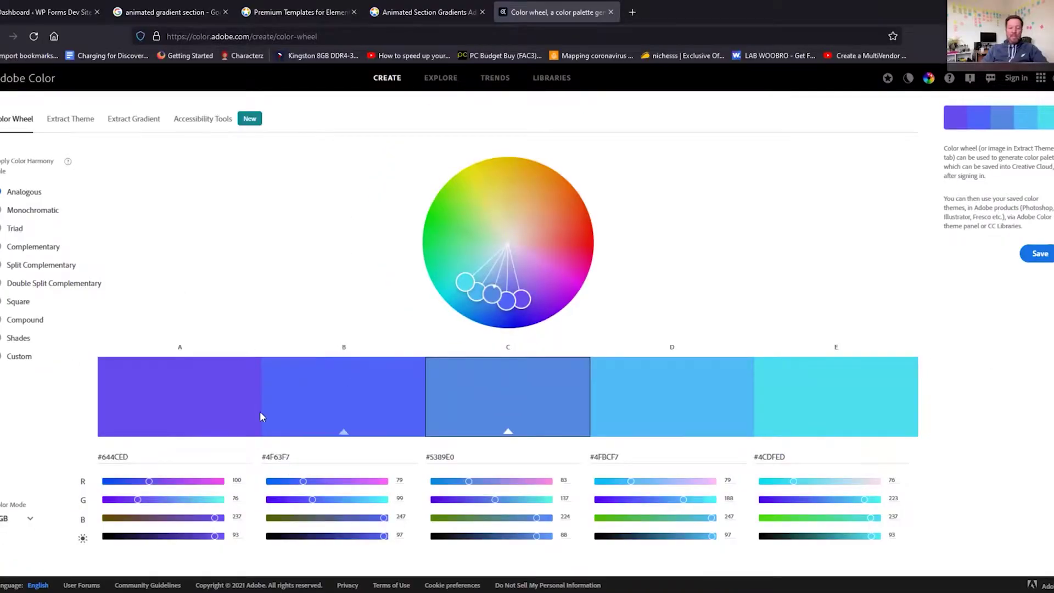
Change the Google query from 'animated gradient section' to 'animated gradient generator'.
left_click(181, 12)
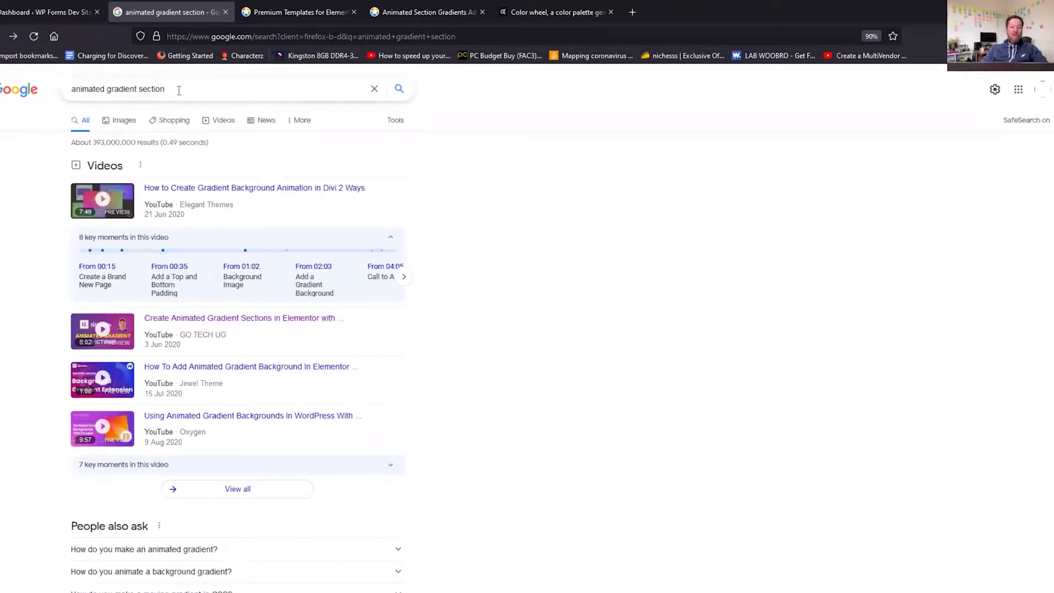
double_click(144, 90)
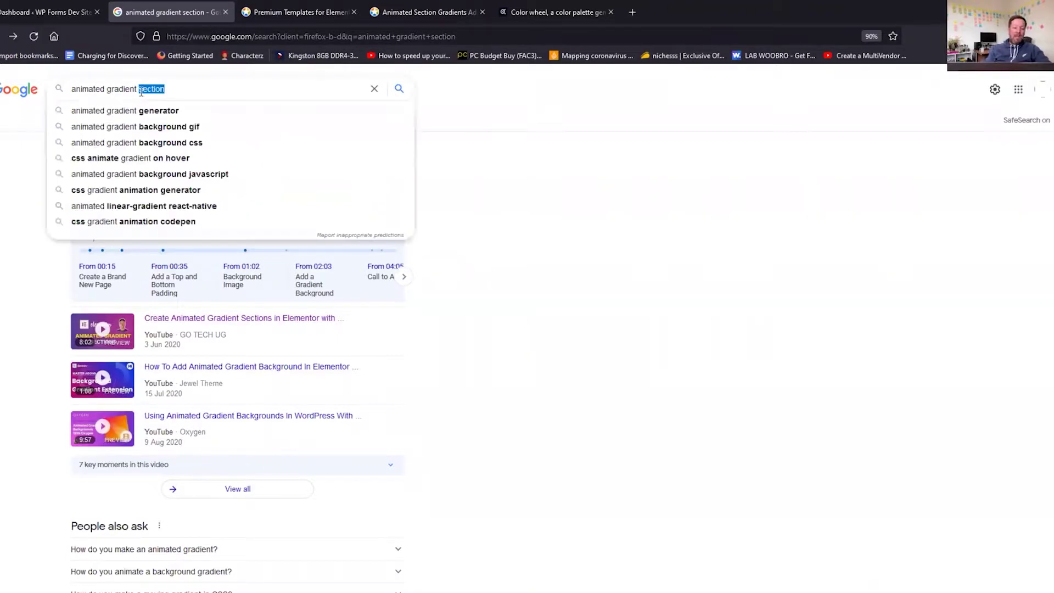
left_click(153, 111)
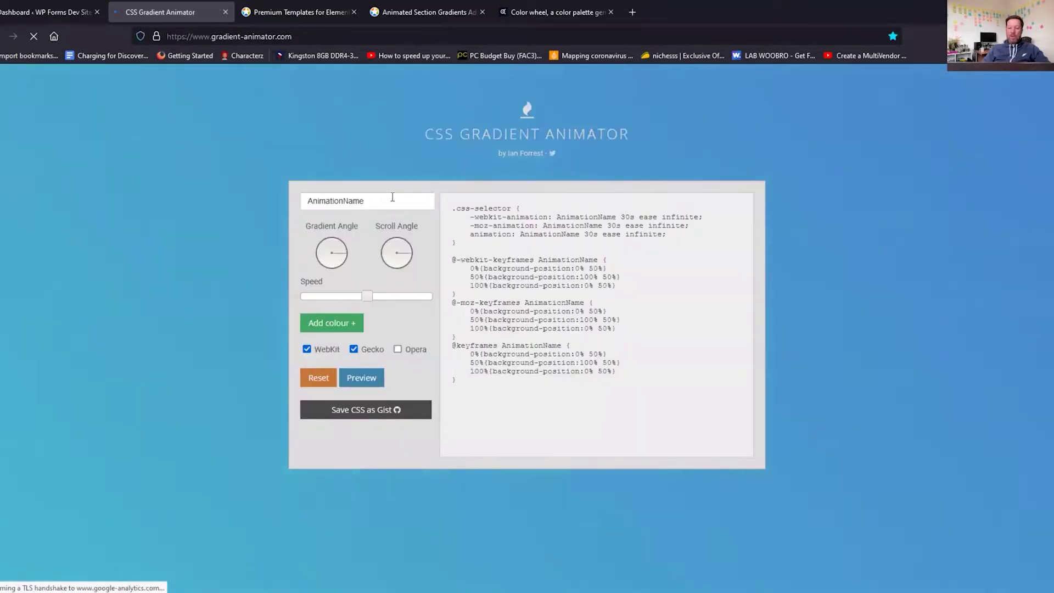
Rename the animation to waveygravy and copy #644CED from the Adobe Color palette.
double_click(392, 199)
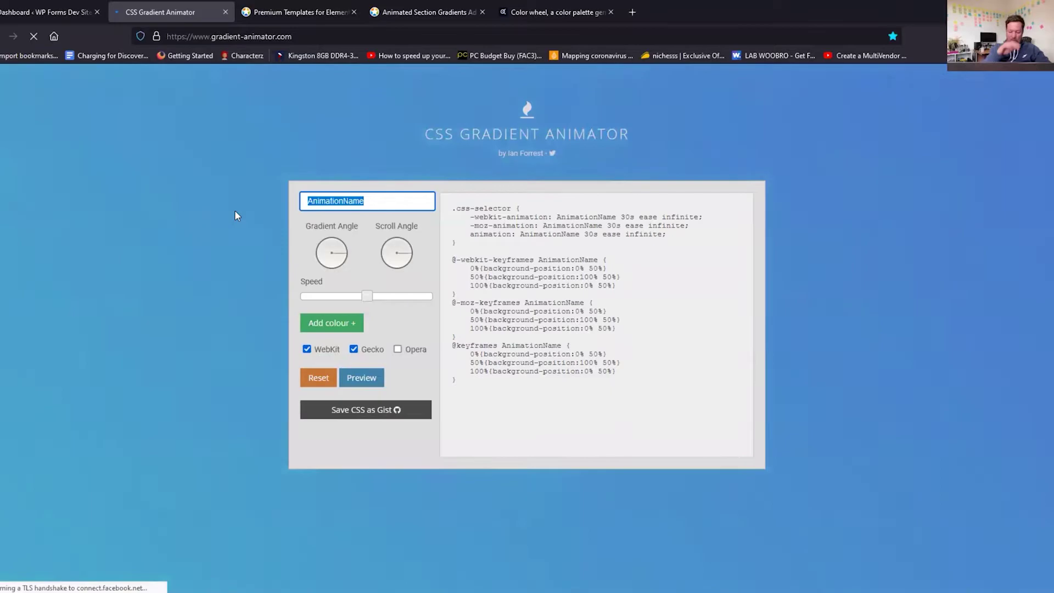
type("waveygrav")
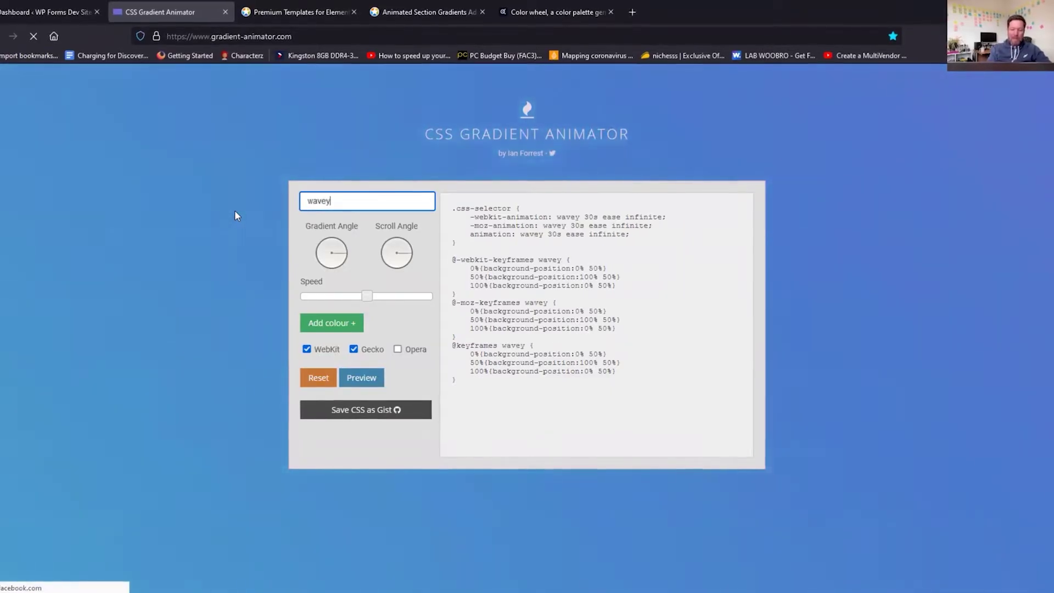
type("y")
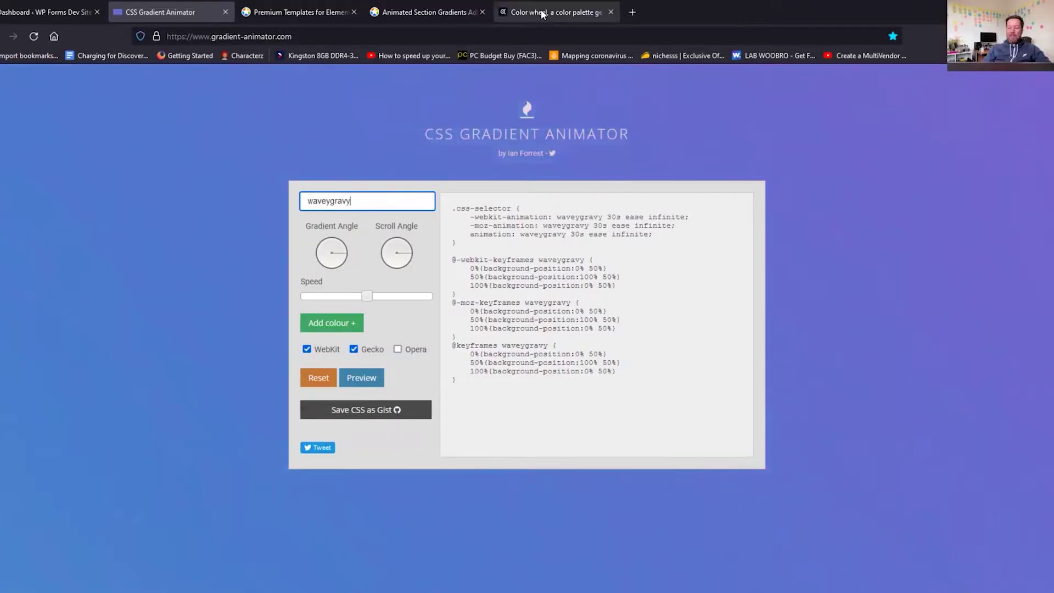
left_click(542, 13)
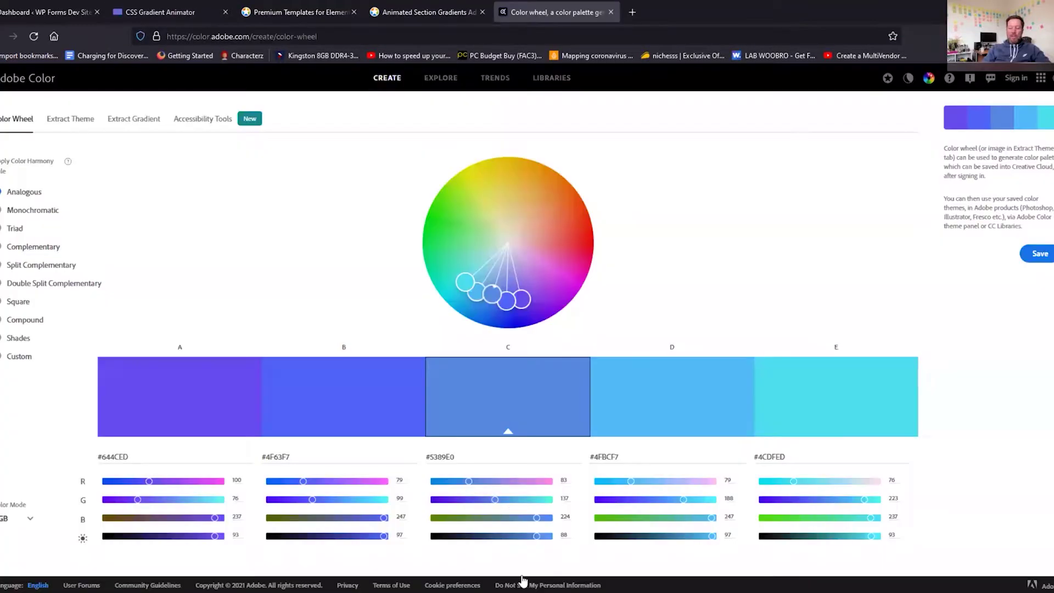
double_click(442, 457)
right_click(442, 456)
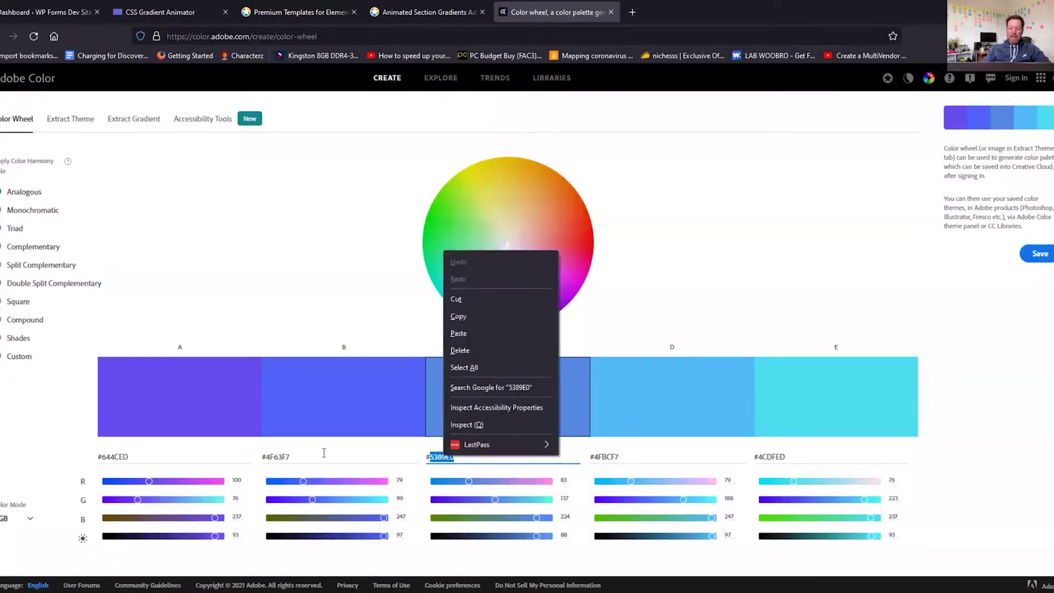
triple_click(113, 457)
right_click(112, 456)
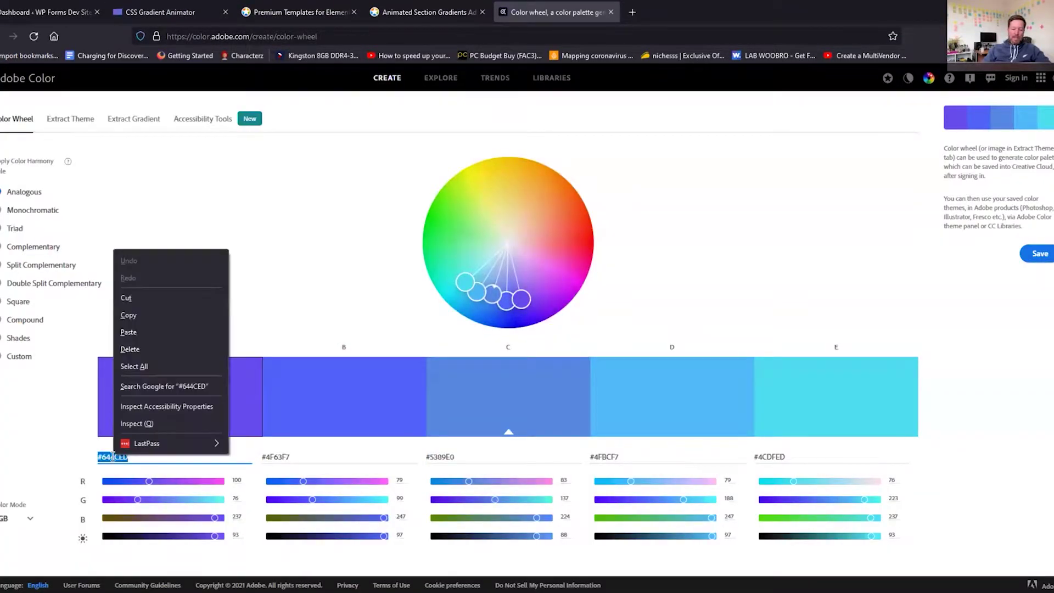
left_click(128, 315)
Add #644ced and #5389e0 as the first two gradient colours.
left_click(160, 12)
left_click(314, 346)
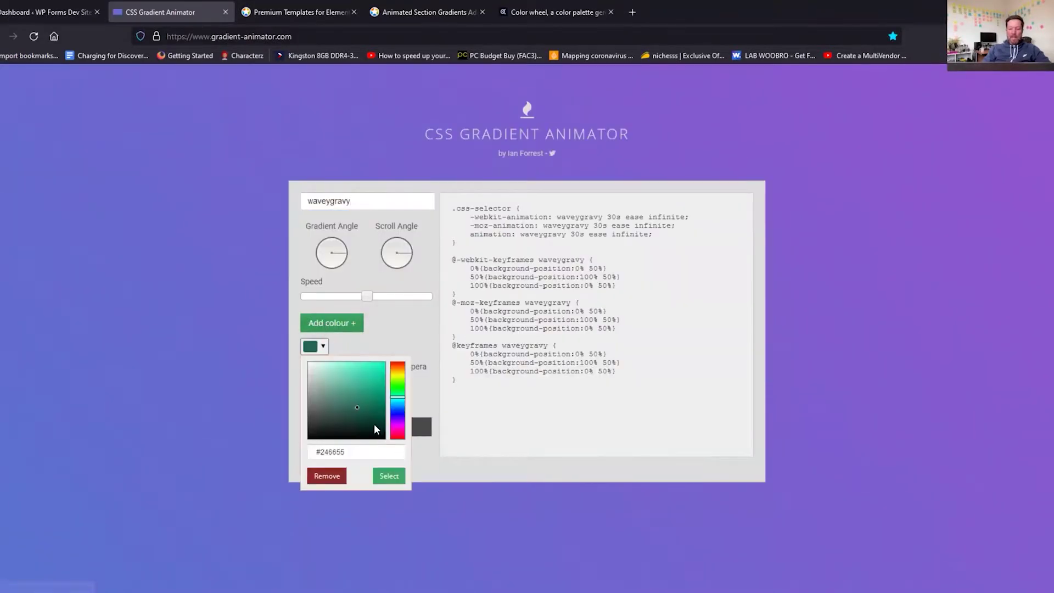
triple_click(338, 452)
key("ctrl+v")
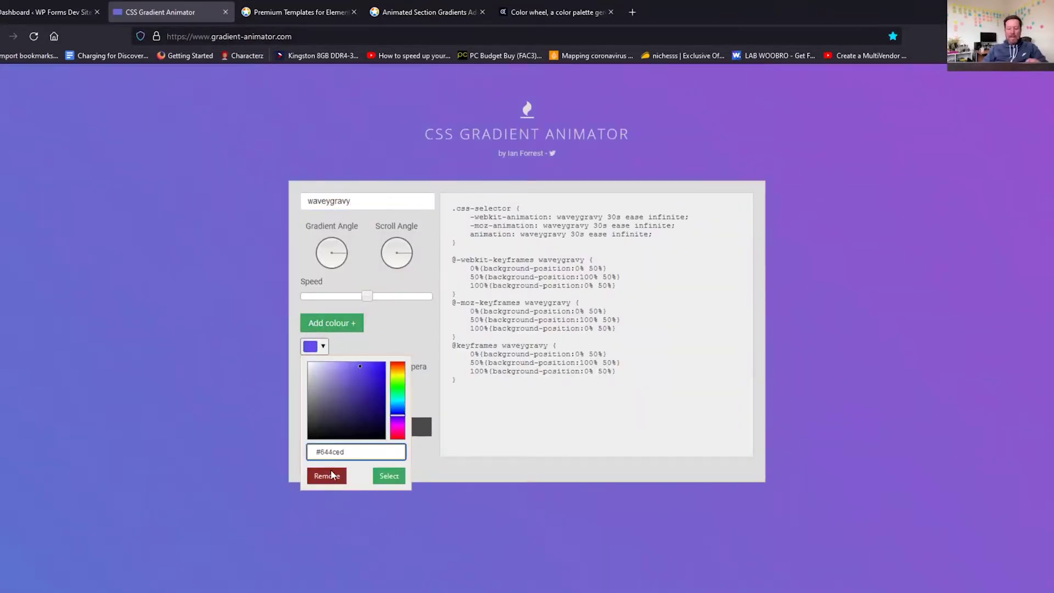
left_click(387, 476)
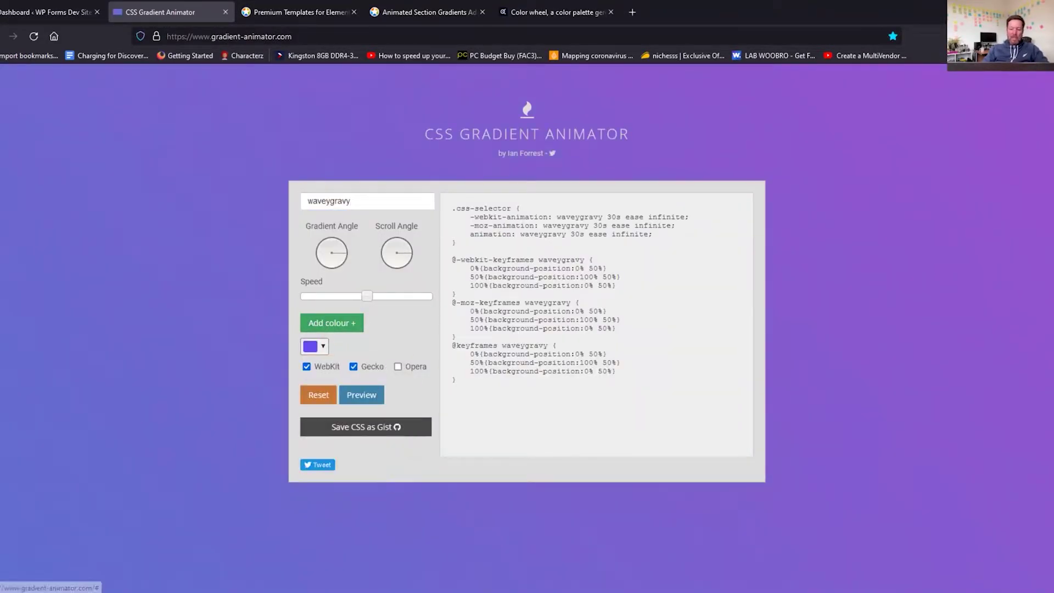
left_click(332, 322)
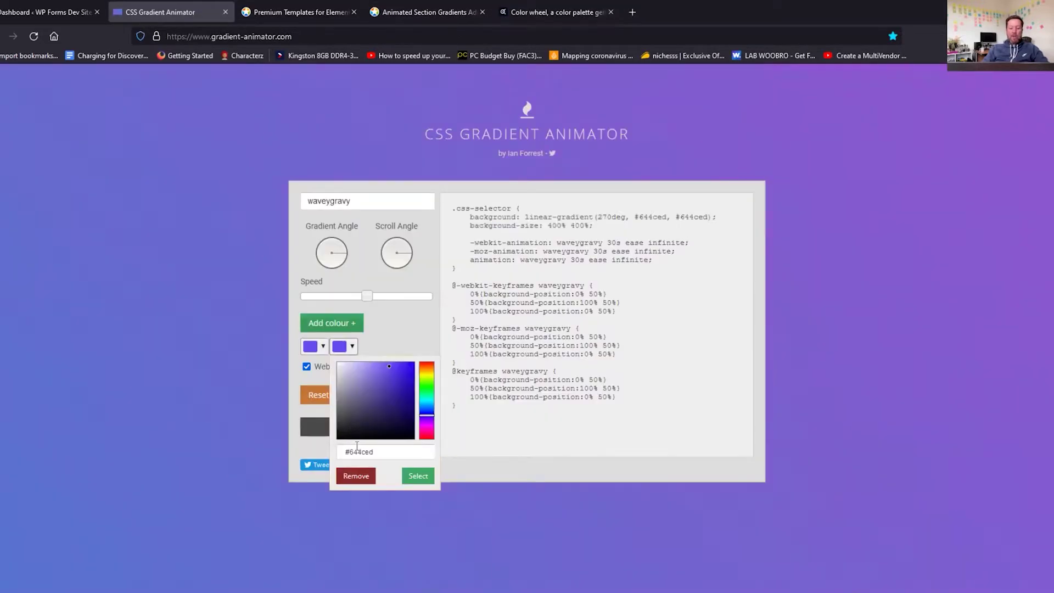
triple_click(357, 451)
right_click(354, 451)
left_click(373, 325)
left_click(418, 476)
Add #4cfded from the palette as the third colour and select the generated CSS.
left_click(351, 323)
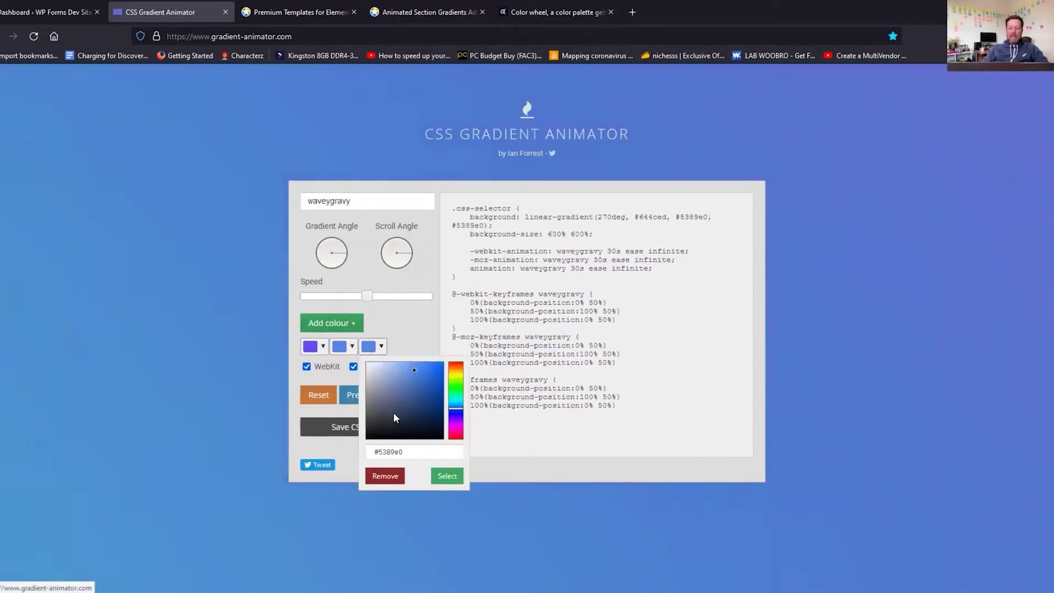
left_click(555, 12)
triple_click(768, 456)
right_click(774, 455)
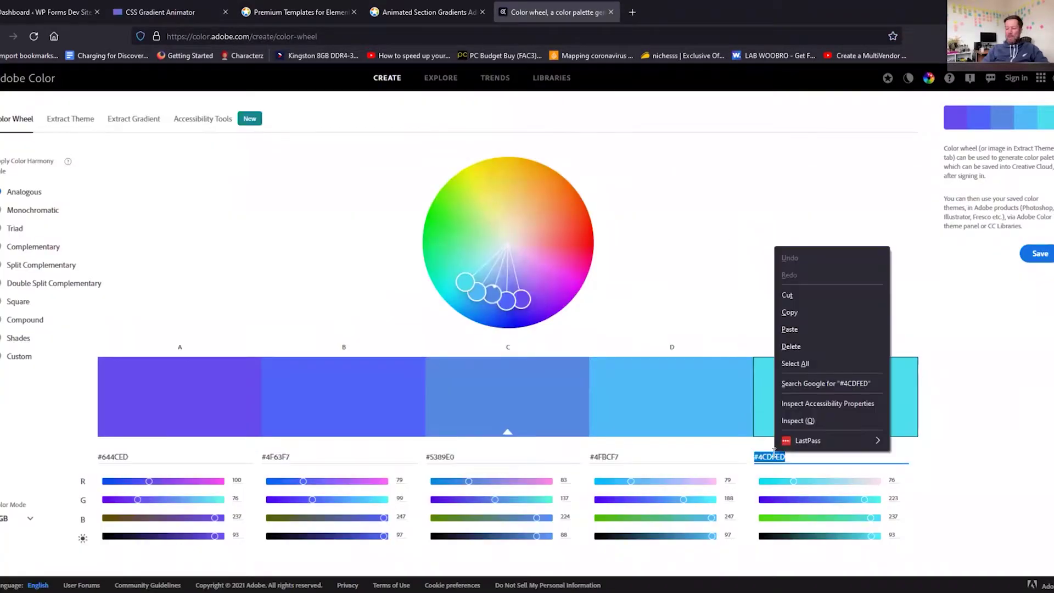
left_click(805, 312)
left_click(321, 11)
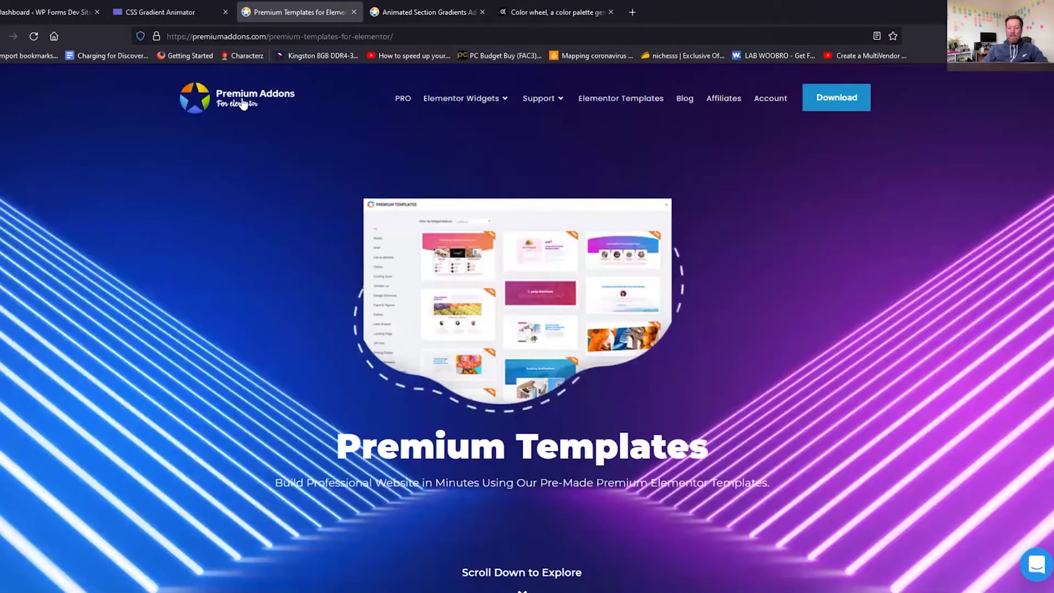
left_click(164, 12)
key("ctrl+v")
left_click(447, 473)
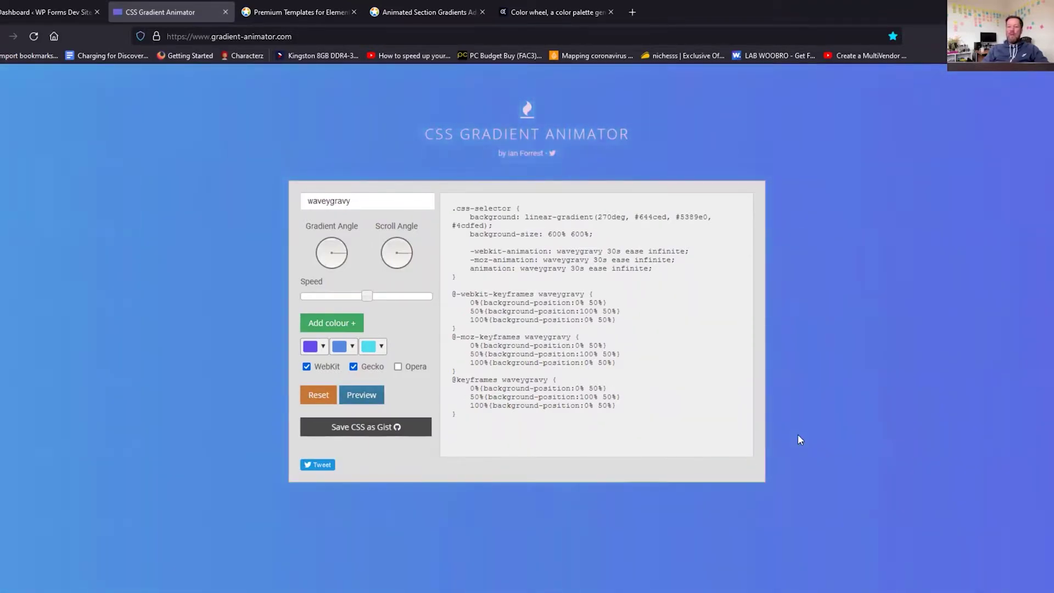
left_click_drag(576, 451, 452, 204)
Copy the gradient CSS, then open the 'sections' page with Edit with Elementor.
right_click(479, 219)
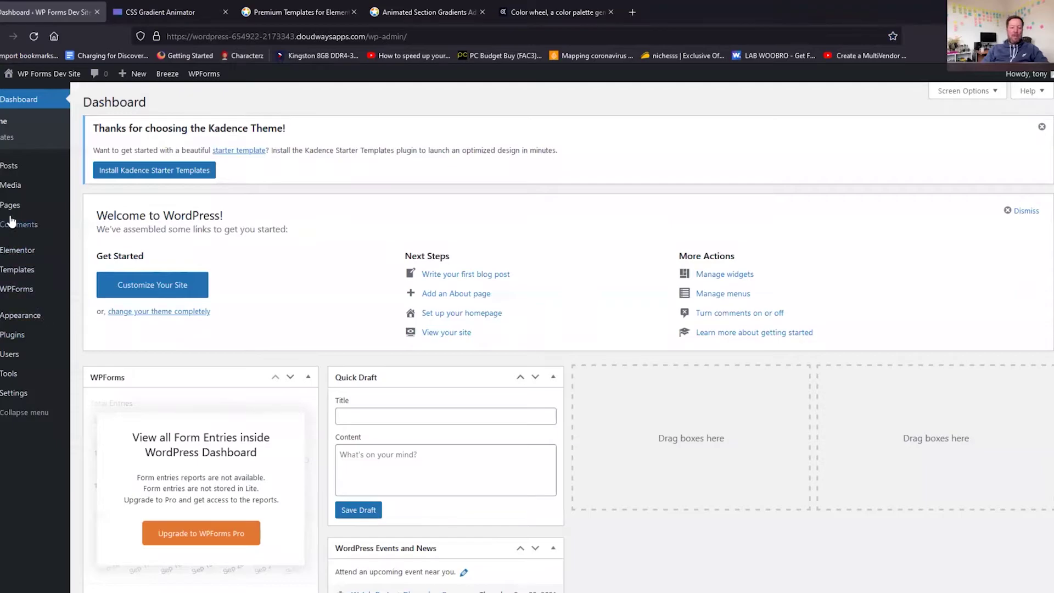
mouse_move(14, 211)
left_click(94, 212)
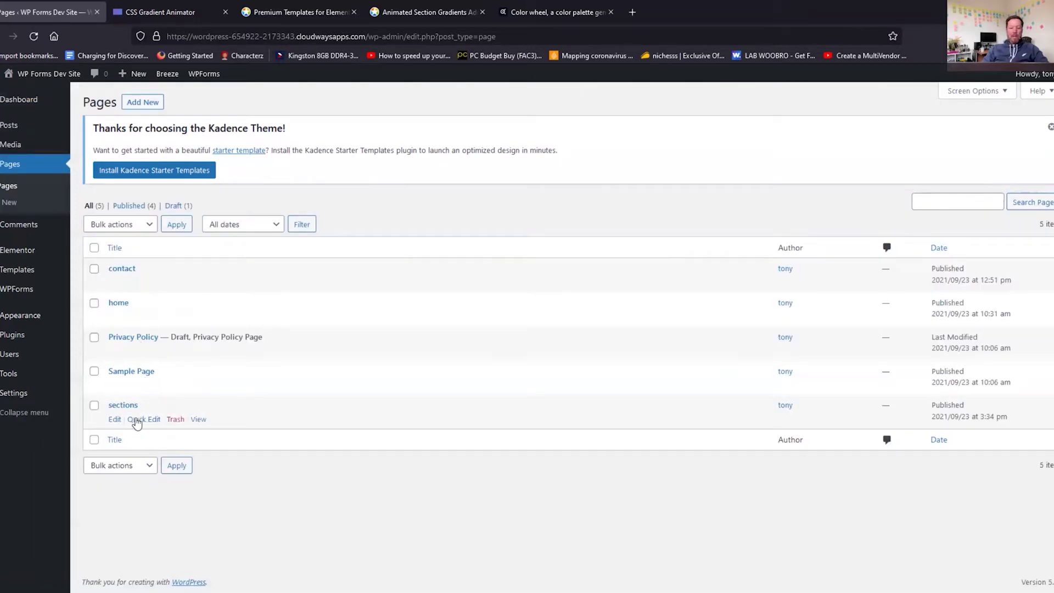
left_click(115, 419)
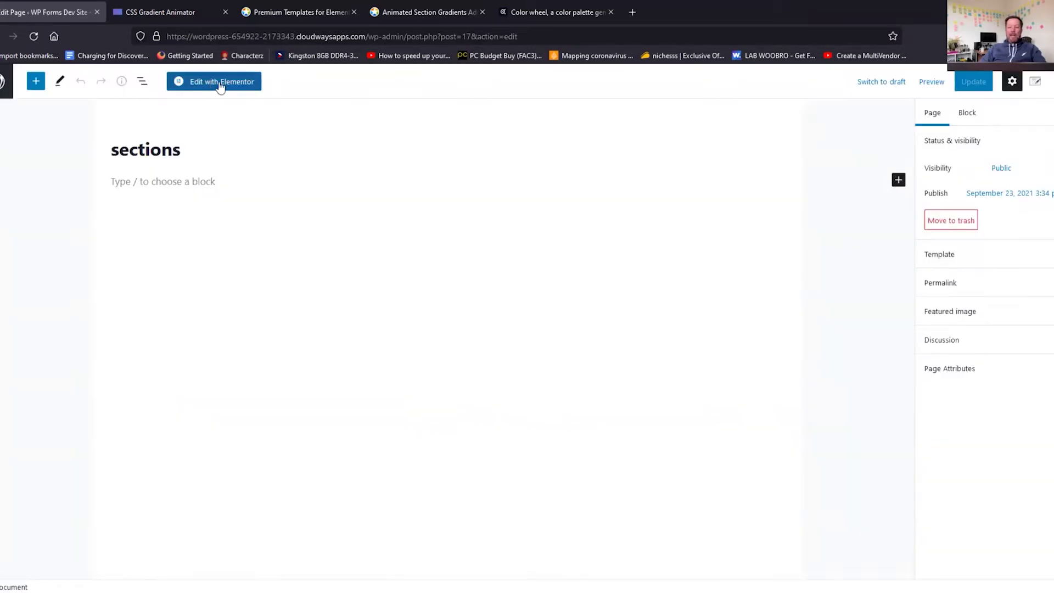
left_click(220, 82)
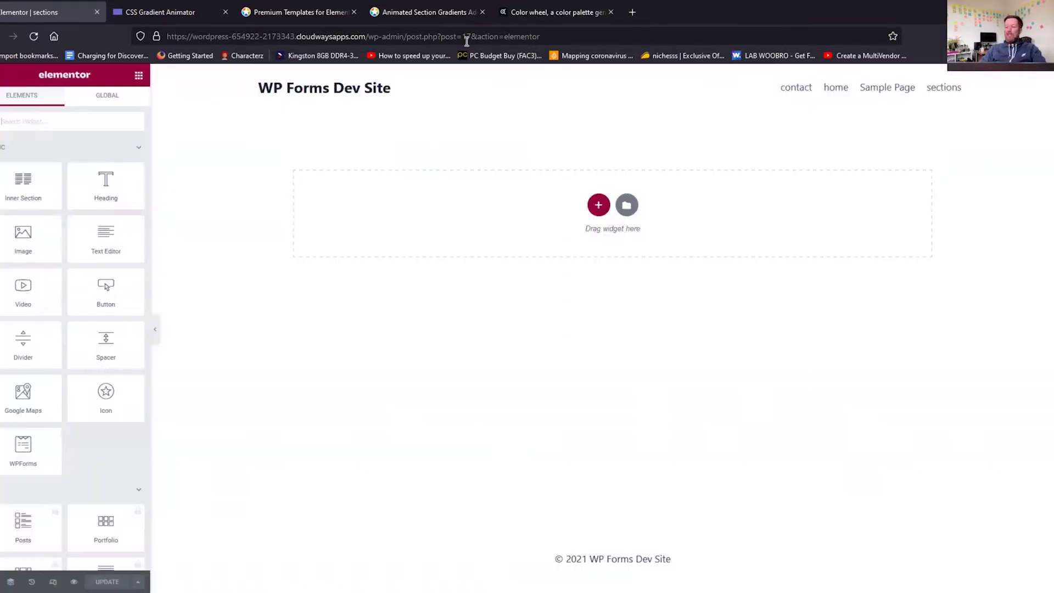
Add a one-column section with a centred heading 'ANIMATED GRADIENT' at size 80.
left_click(598, 205)
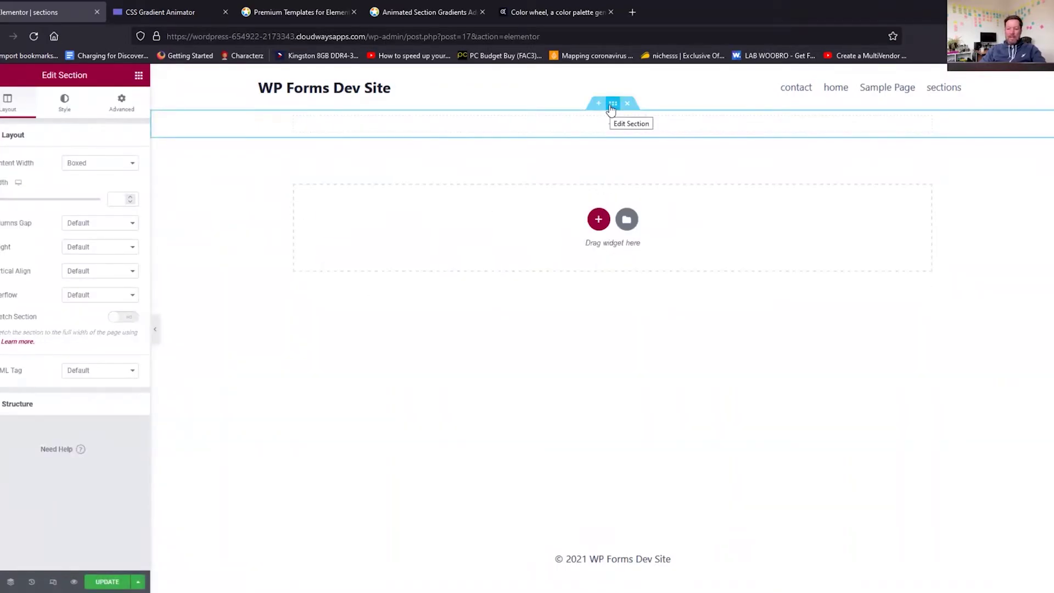
left_click(139, 76)
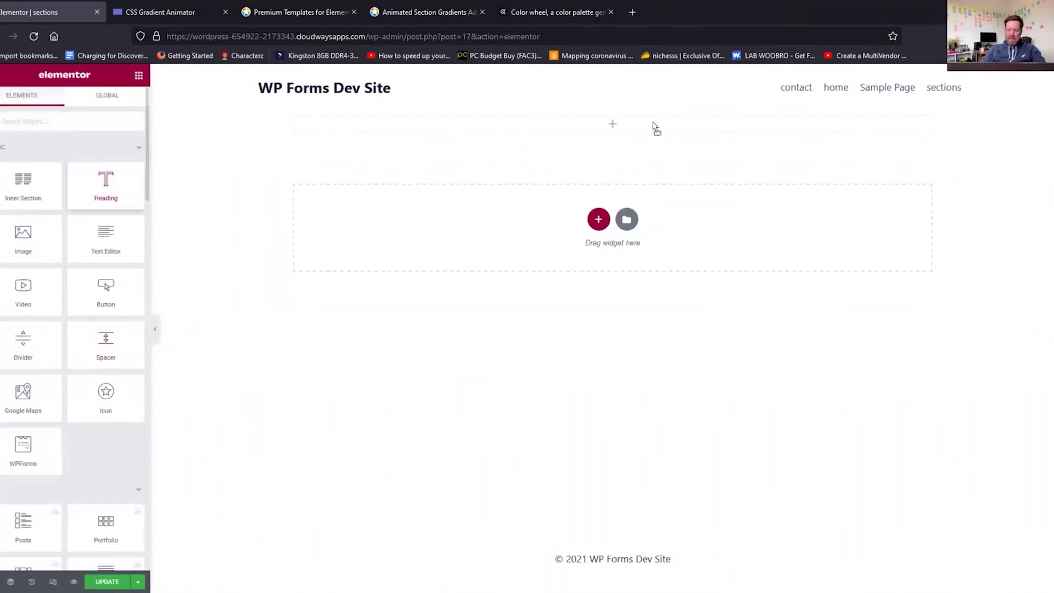
left_click_drag(653, 126, 654, 127)
left_click(99, 335)
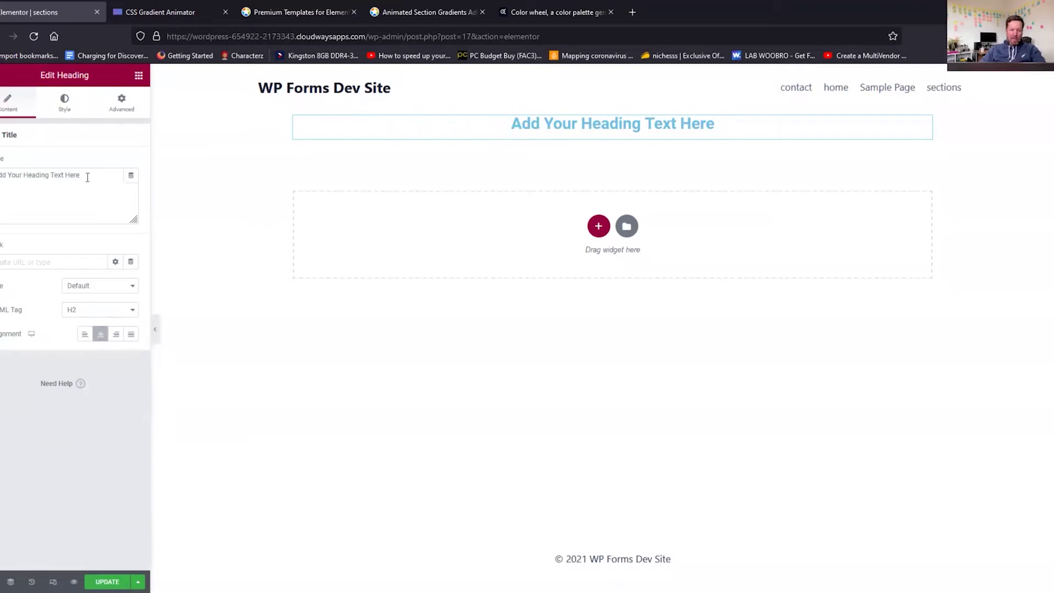
left_click_drag(85, 174, 0, 174)
type("ANIMAT")
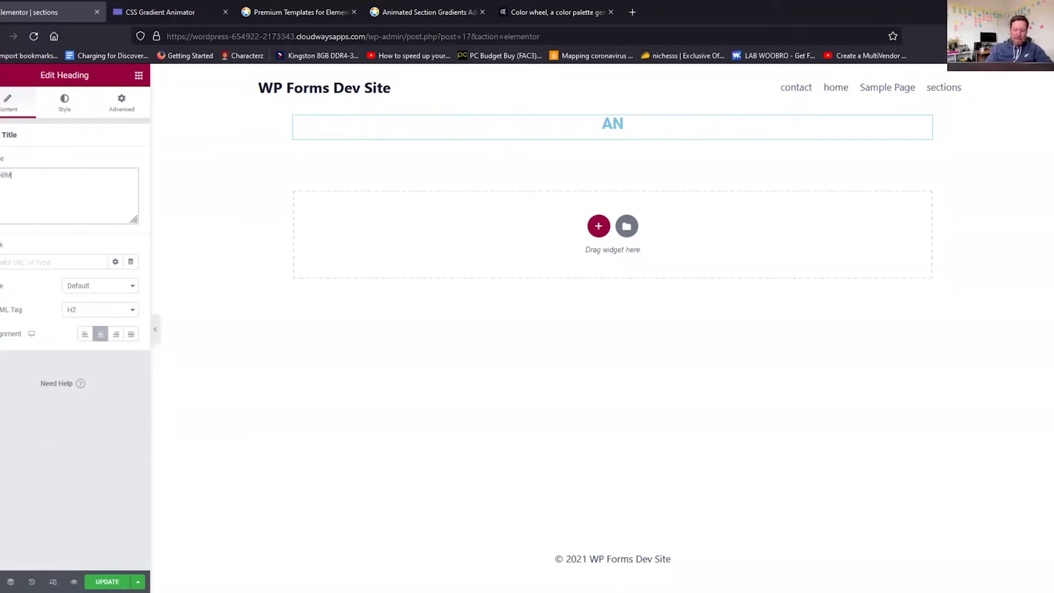
type("ED GRADI")
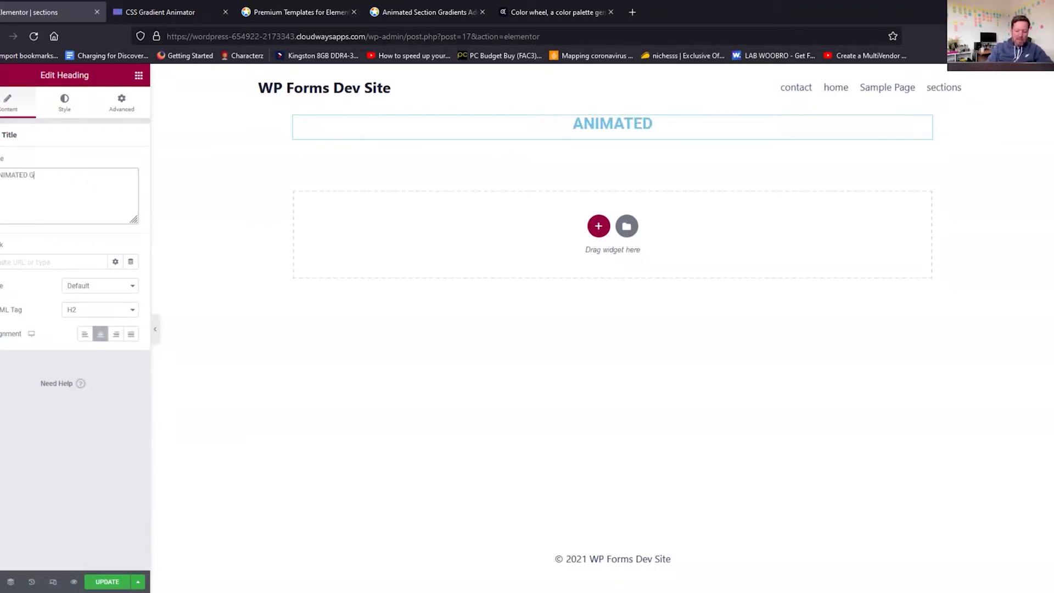
type("E")
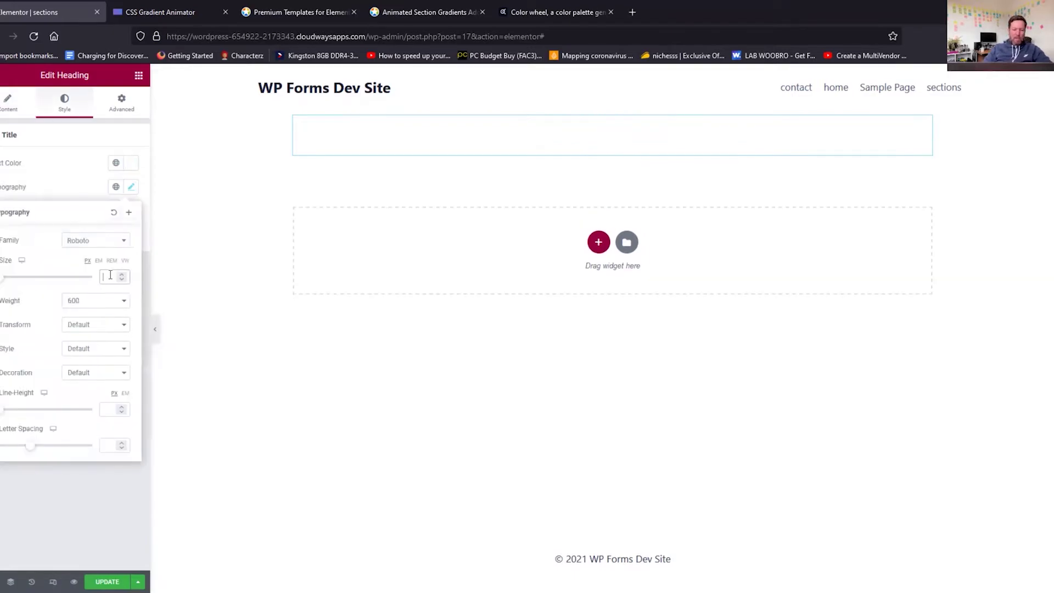
type("80")
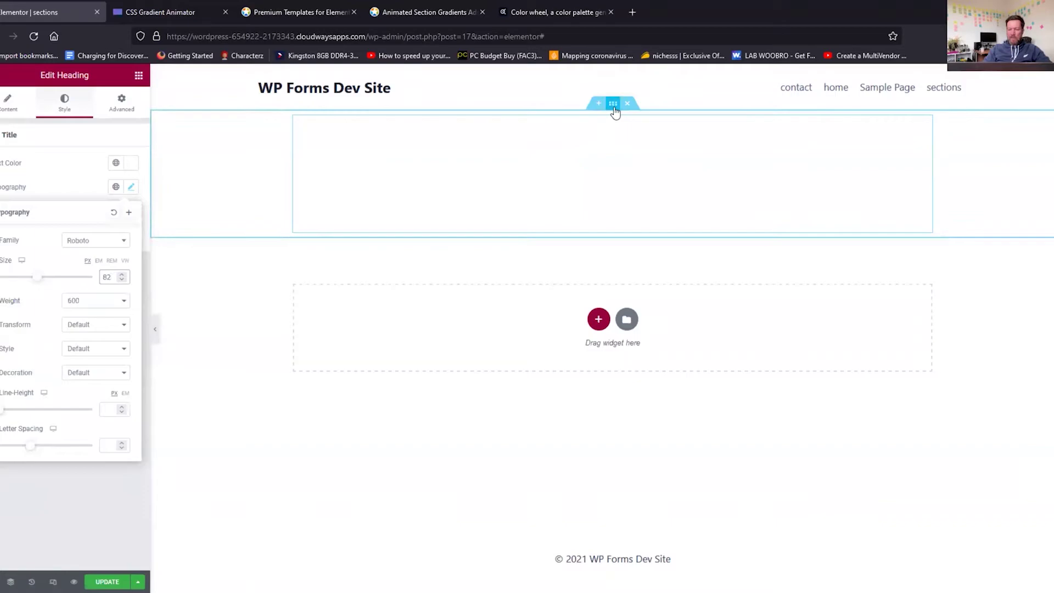
Set the section's content width to Full Width.
left_click(613, 106)
left_click(100, 162)
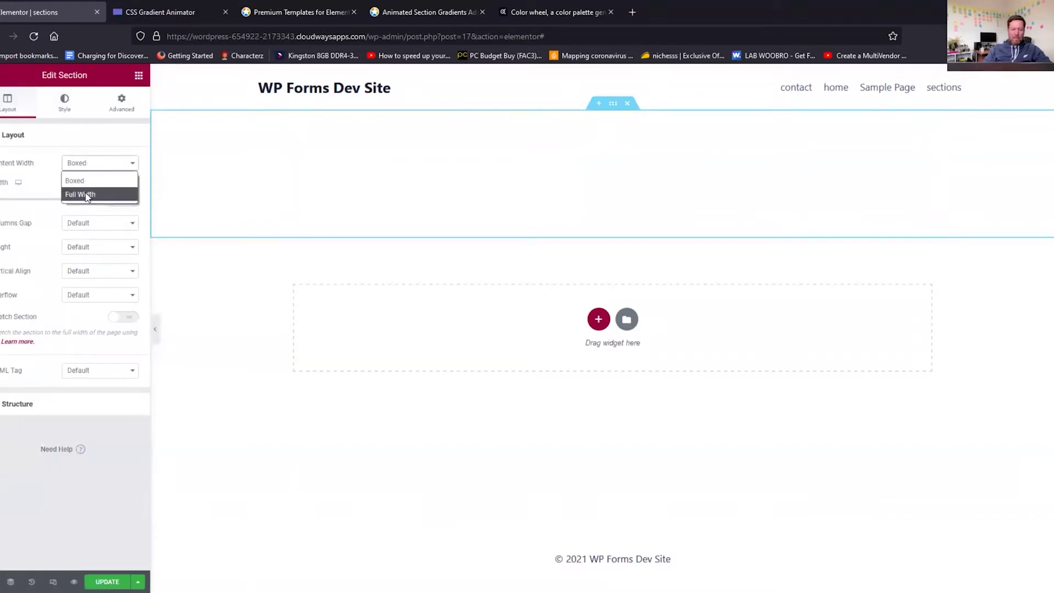
left_click(83, 193)
Give the section top padding 20, bottom padding 120, and the animated-gradient CSS class.
left_click(134, 108)
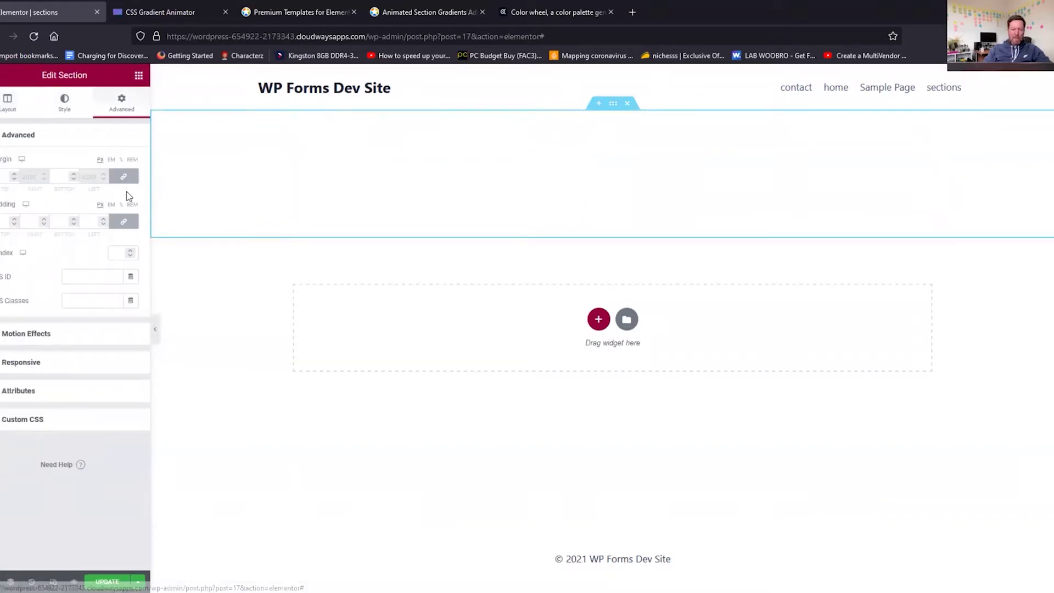
left_click(124, 222)
left_click(2, 218)
type("20")
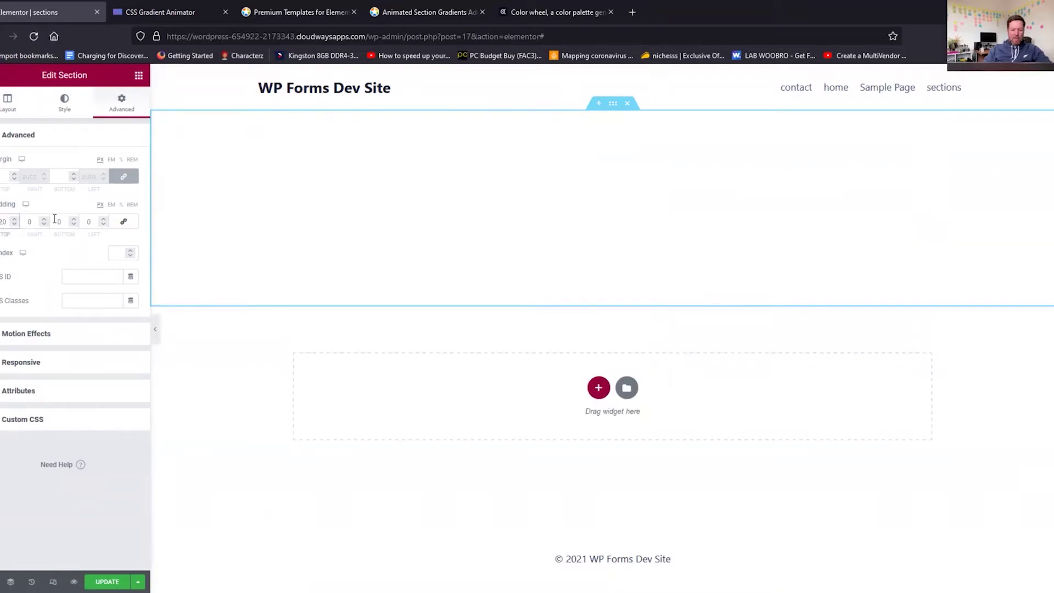
left_click(55, 222)
type("120")
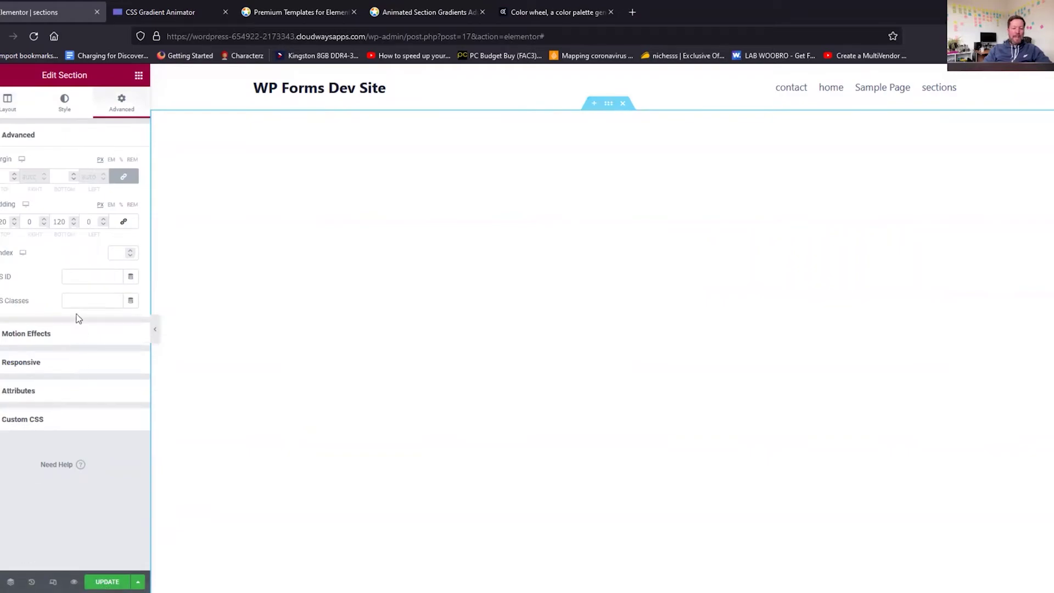
left_click(78, 299)
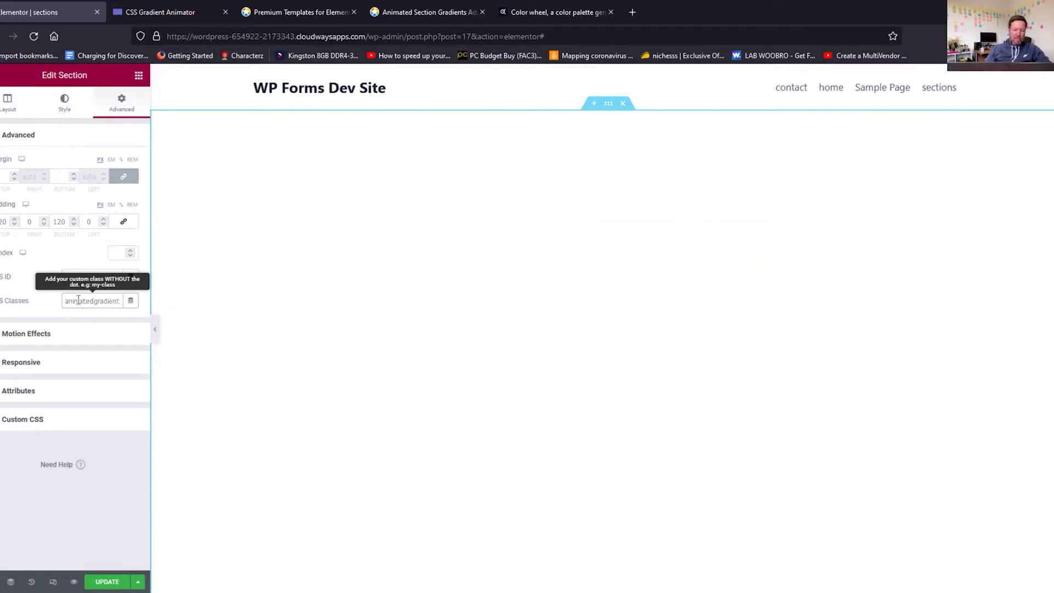
left_click(61, 427)
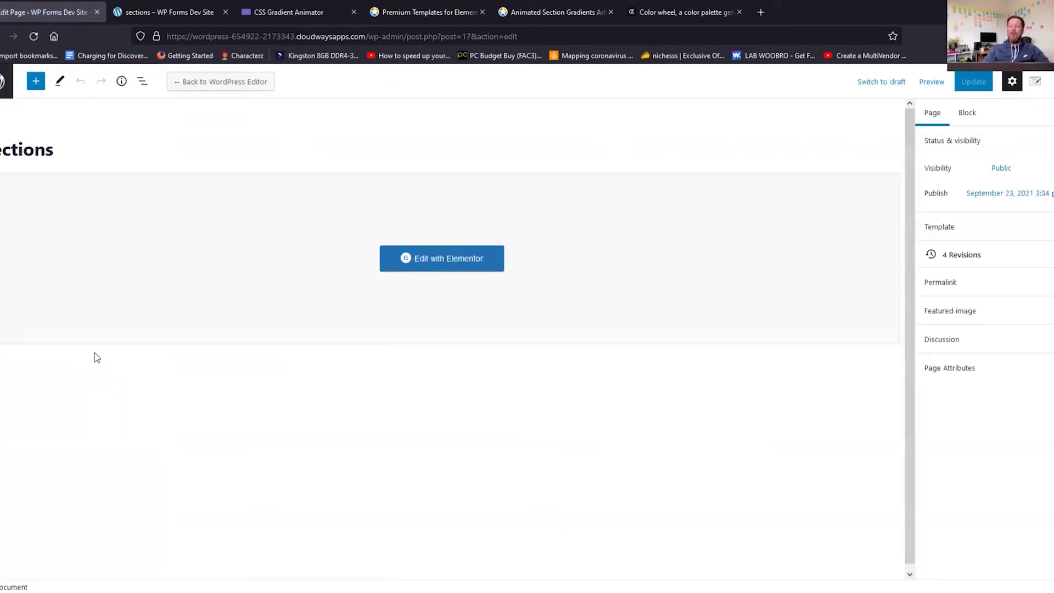
Paste the waveygravy CSS into Additional CSS and begin renaming .css-selector to .animated-gradient.
left_click(2, 82)
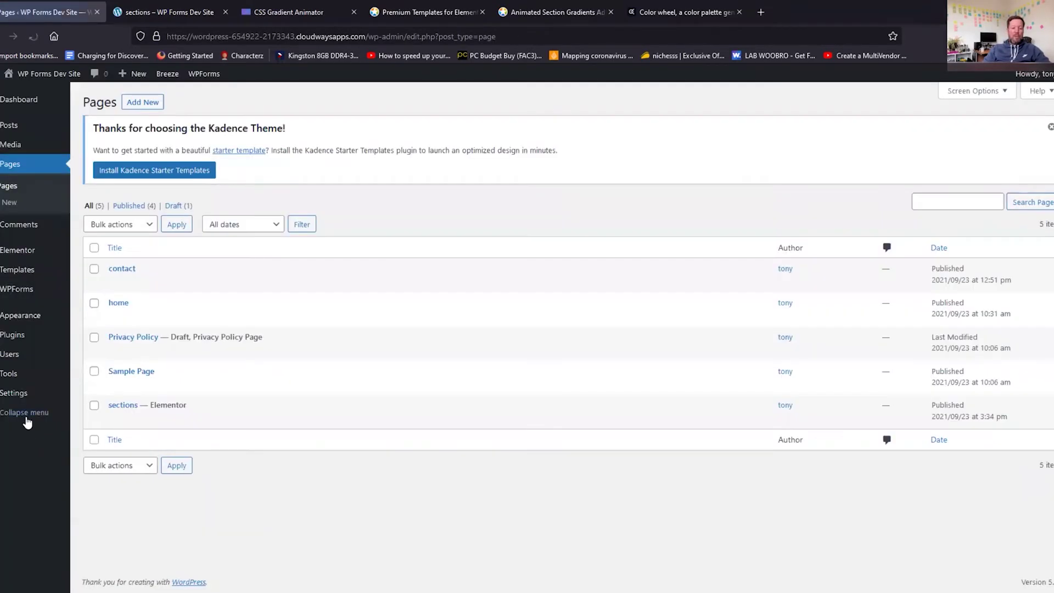
mouse_move(33, 317)
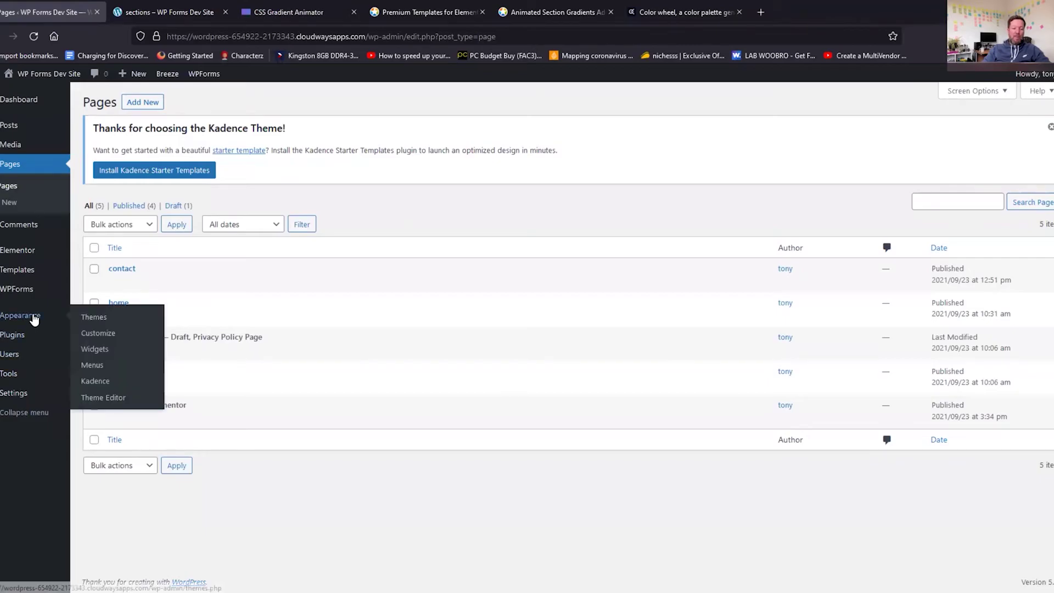
left_click(99, 338)
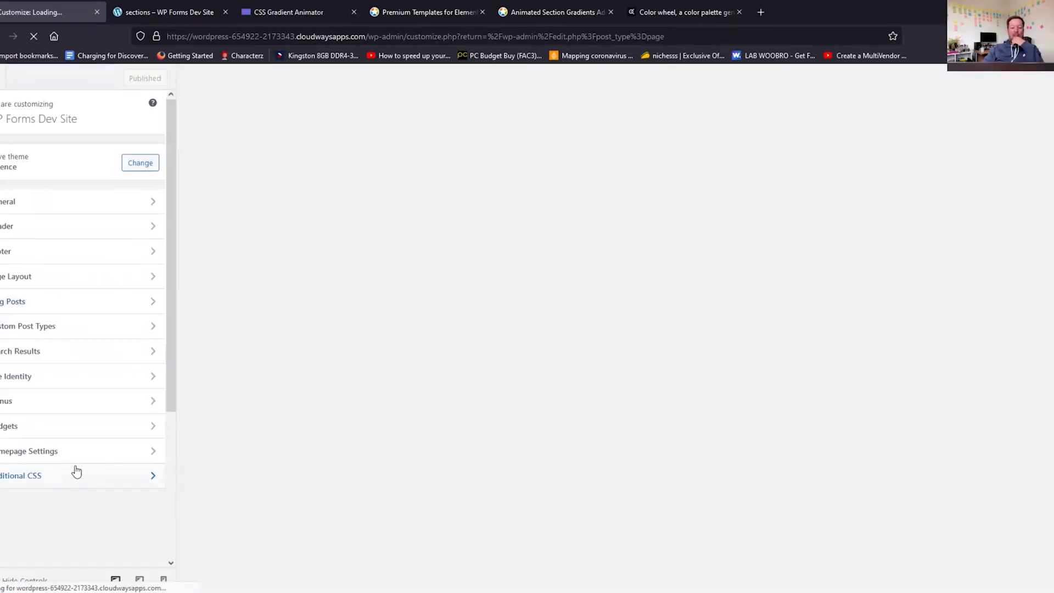
left_click(73, 473)
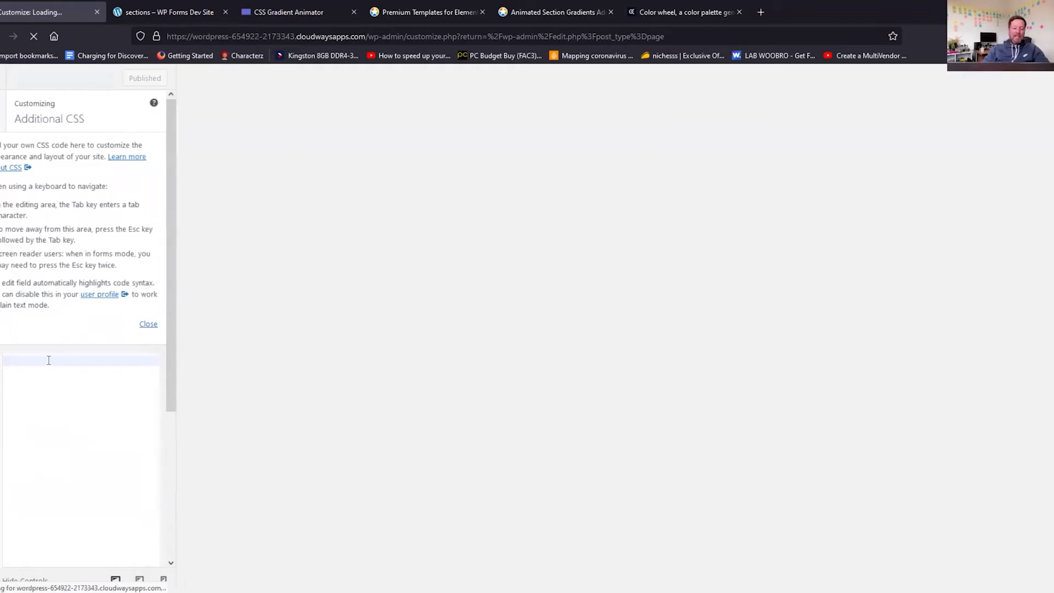
key("ctrl+v")
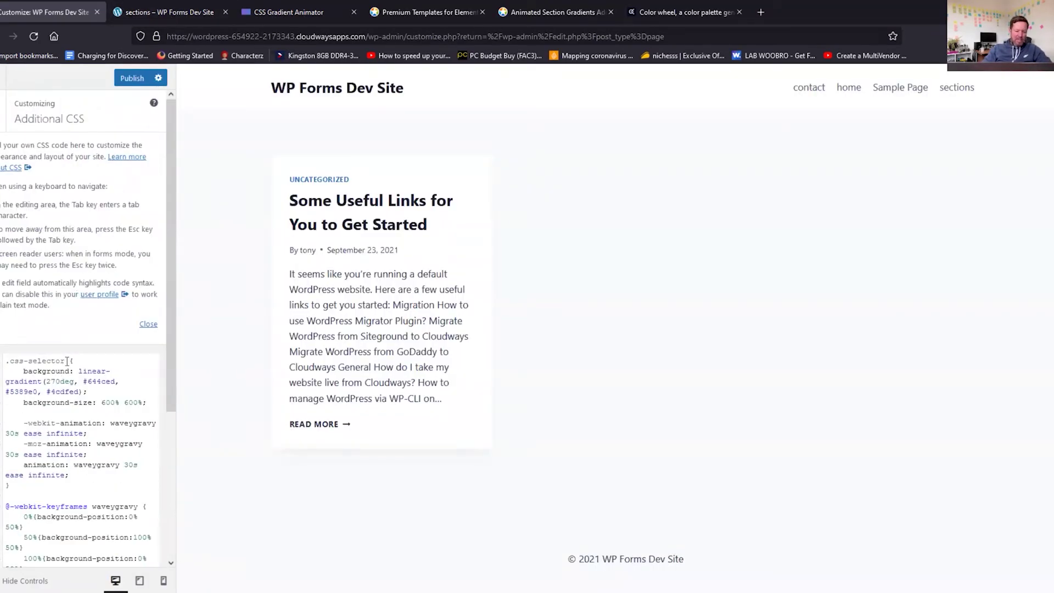
left_click_drag(59, 360, 19, 361)
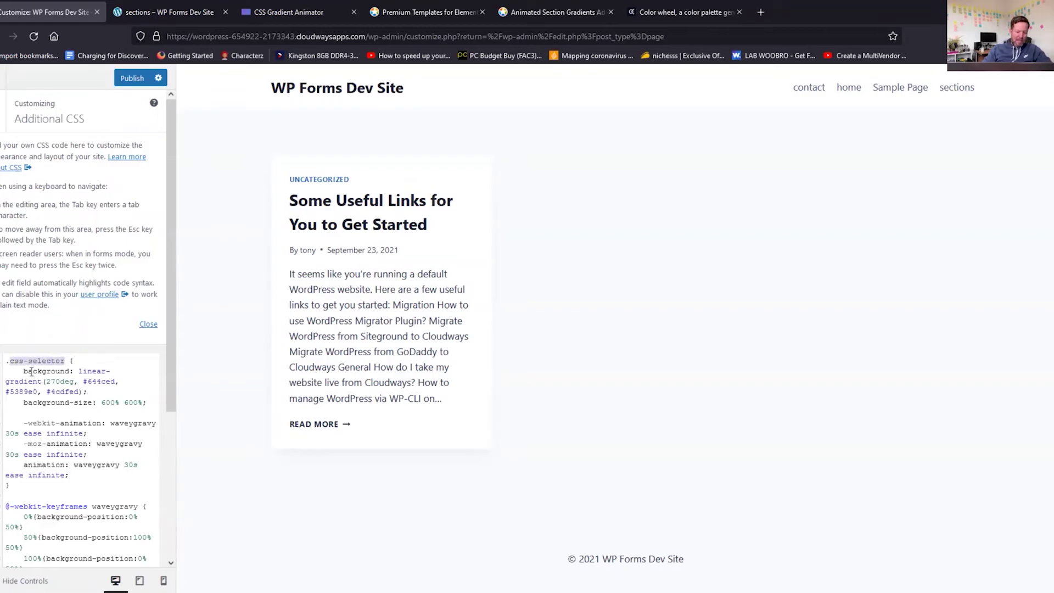
type("animated-")
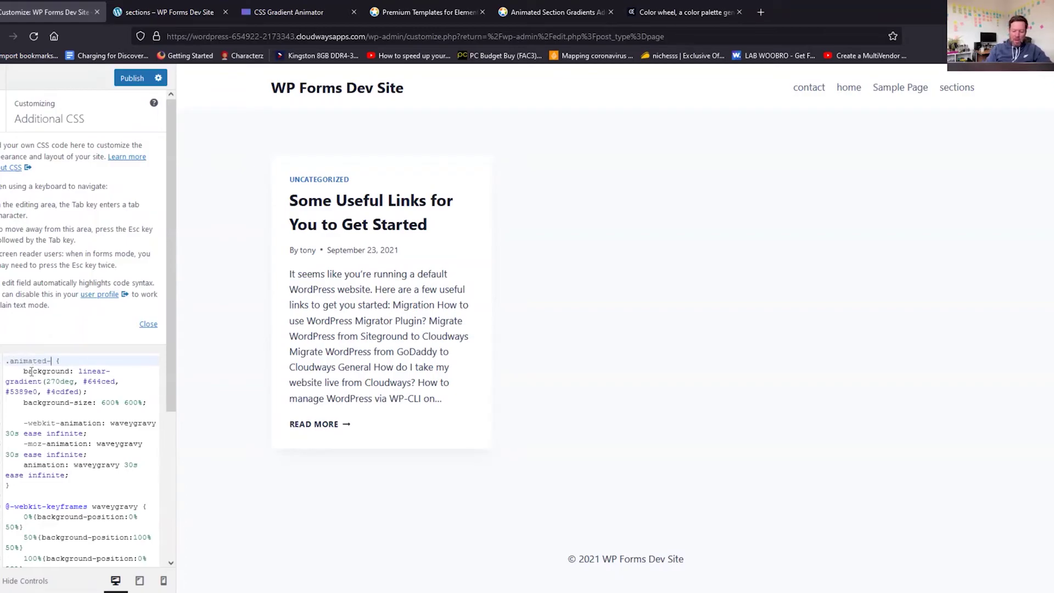